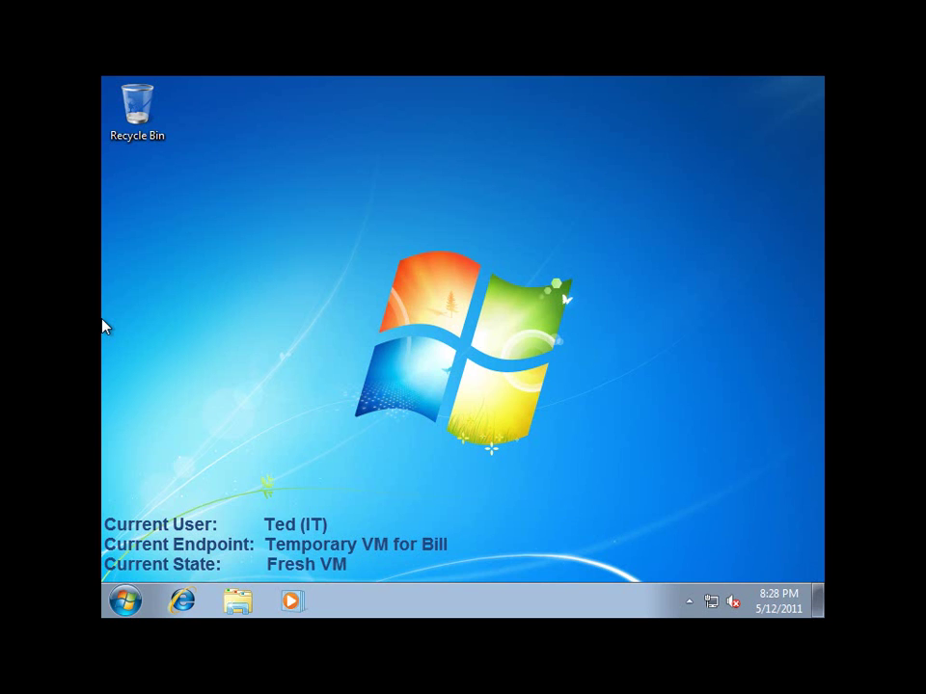
Step: Open the Mirage client status window from the hidden tray icons and bring it into focus
click(691, 601)
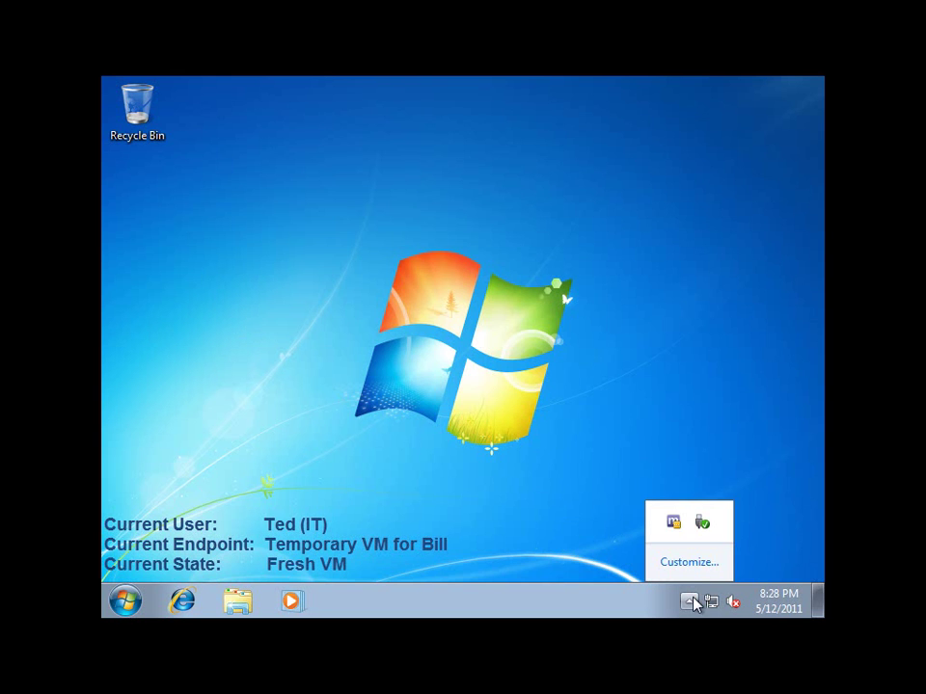
double_click(680, 522)
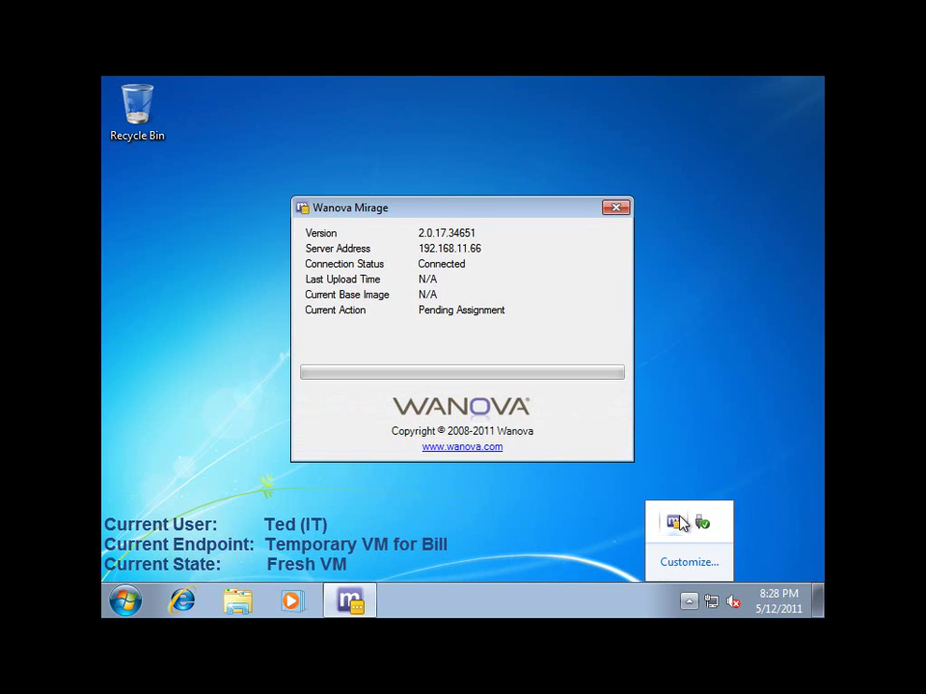
click(461, 149)
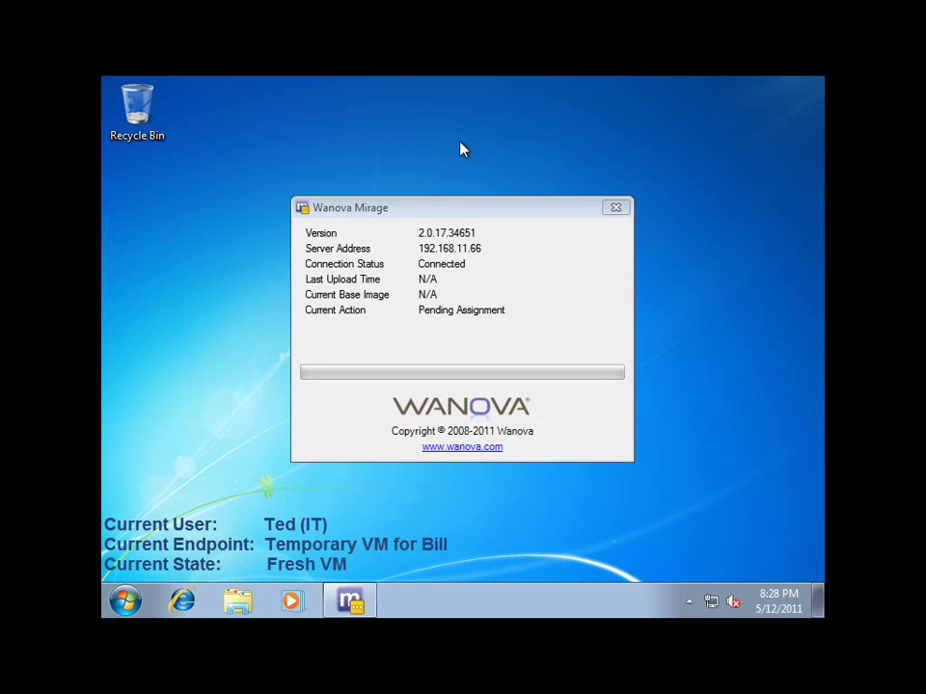
click(463, 211)
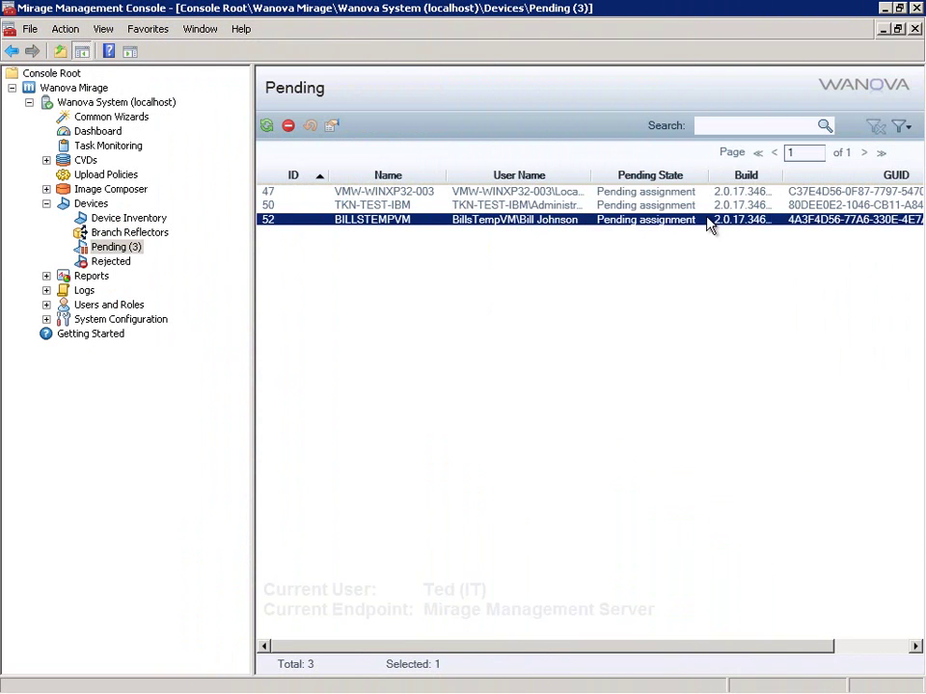
Step: Re-assign the pending temporary VM to existing CVD DEVICE1, keeping its current base image
right_click(709, 224)
mouse_move(759, 231)
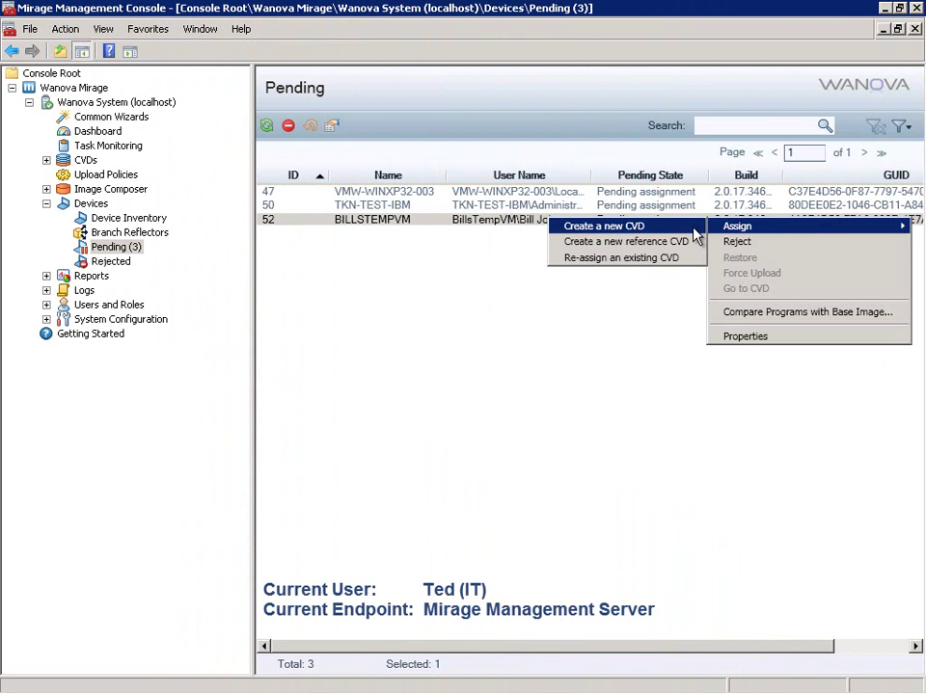
click(698, 257)
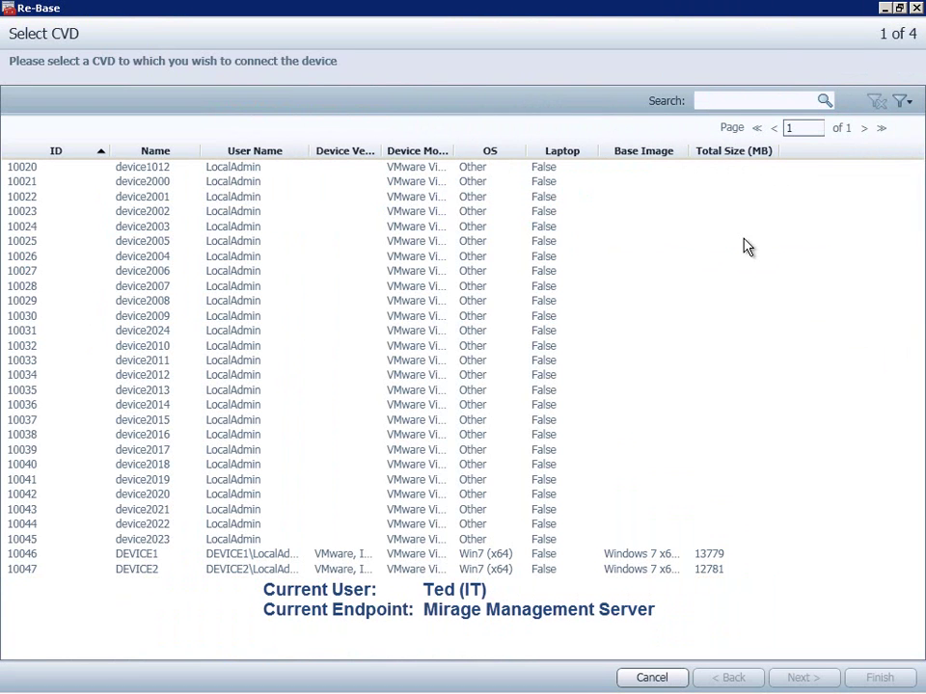
click(569, 557)
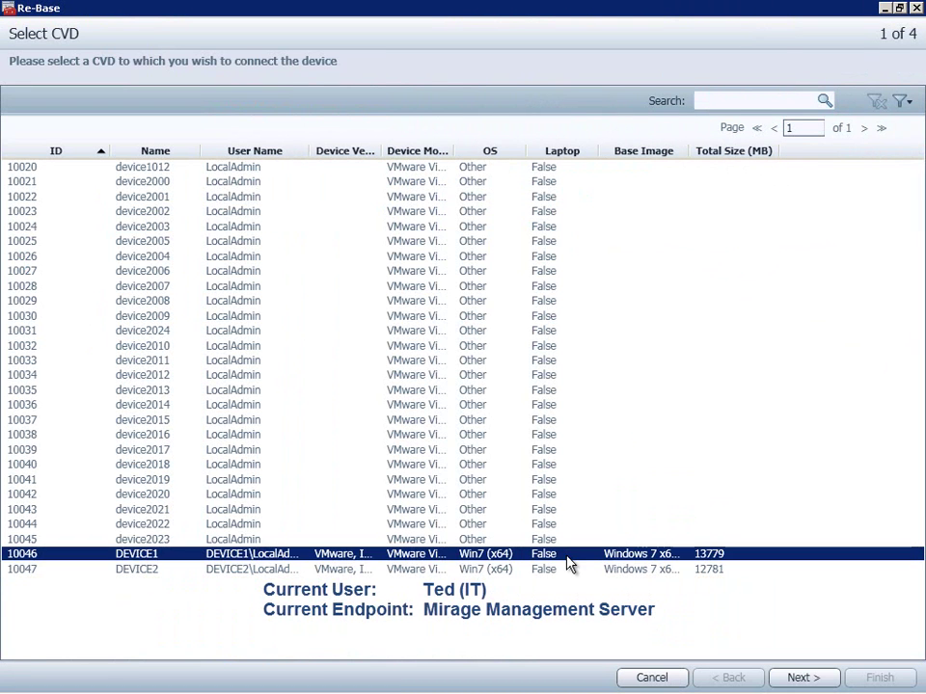
click(796, 676)
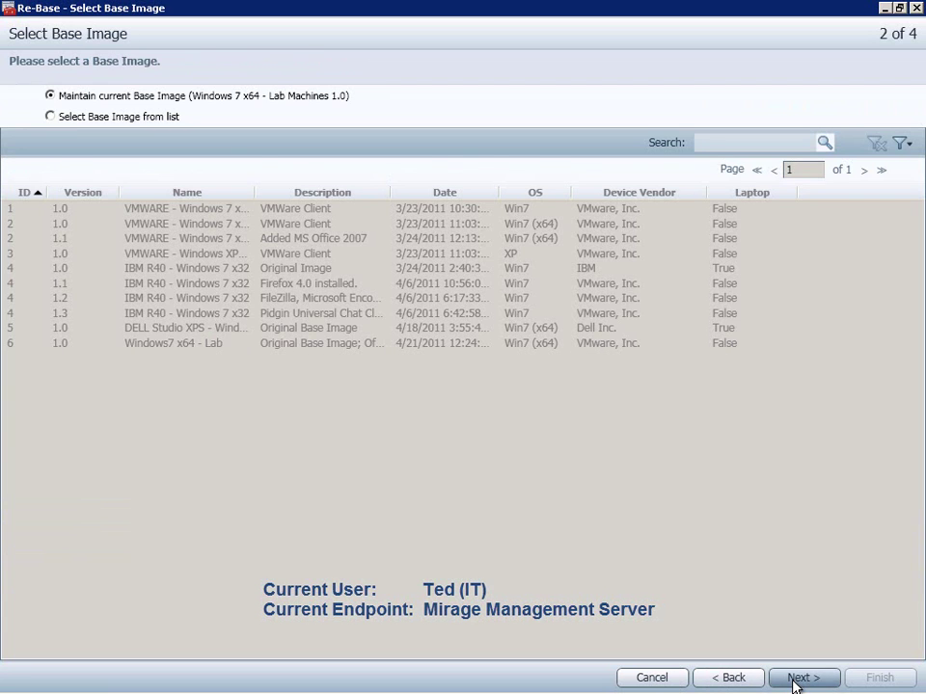
click(796, 678)
click(795, 680)
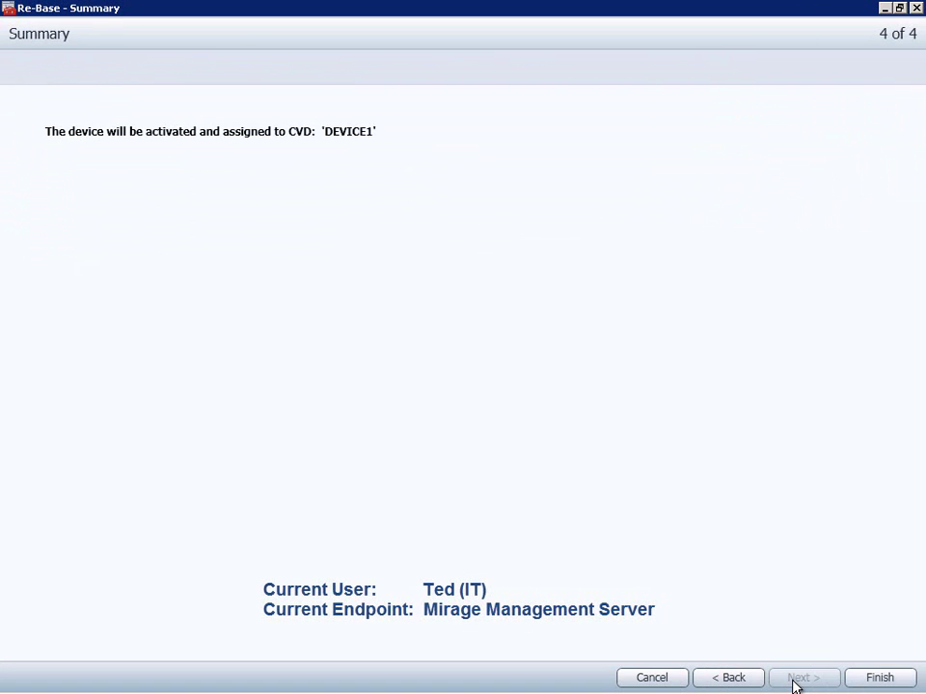
click(880, 678)
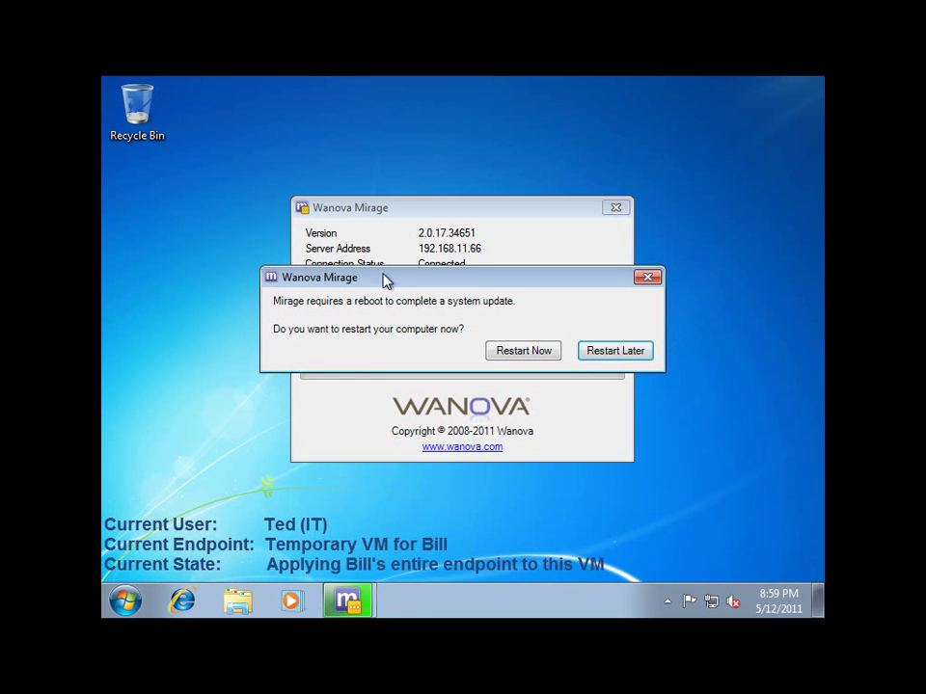
Step: Choose Restart Now in the reboot prompt so the system update completes
click(520, 352)
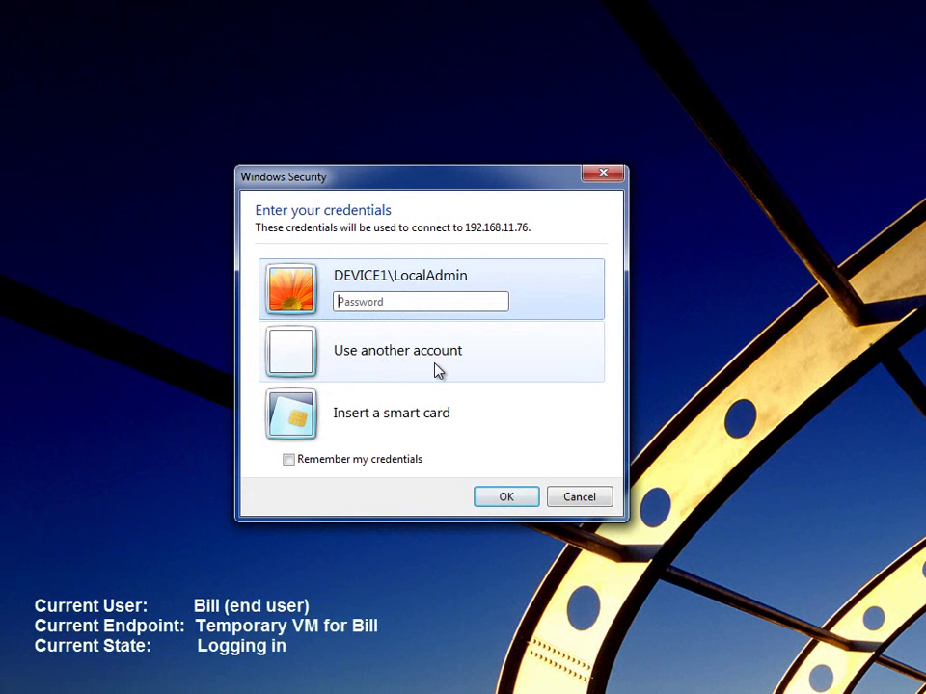
Step: Enter the local administrator password to sign in to the VM at 192.168.11.76
text(password1)
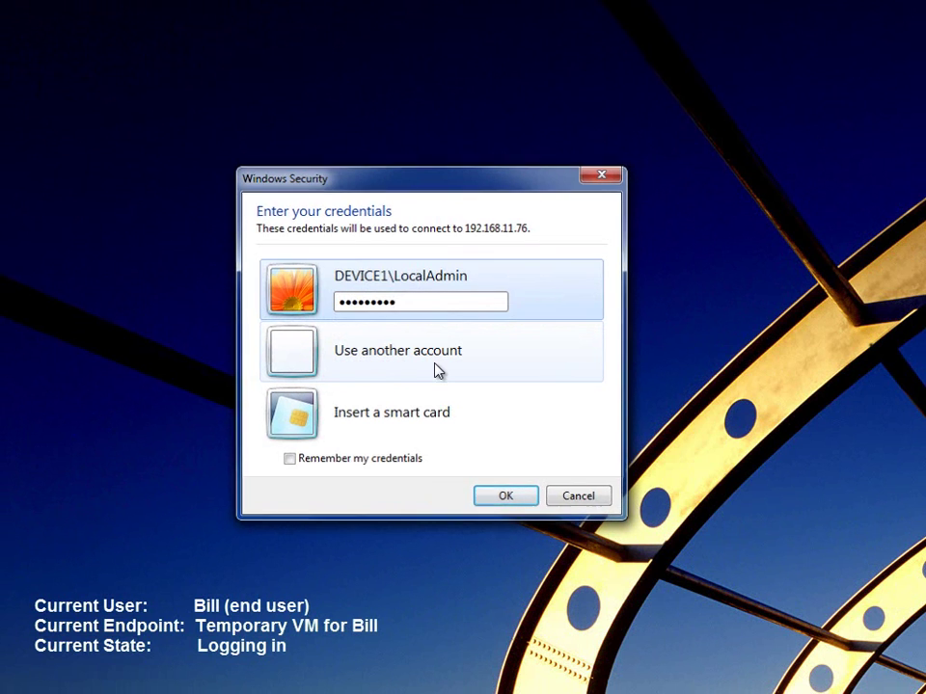
key(Return)
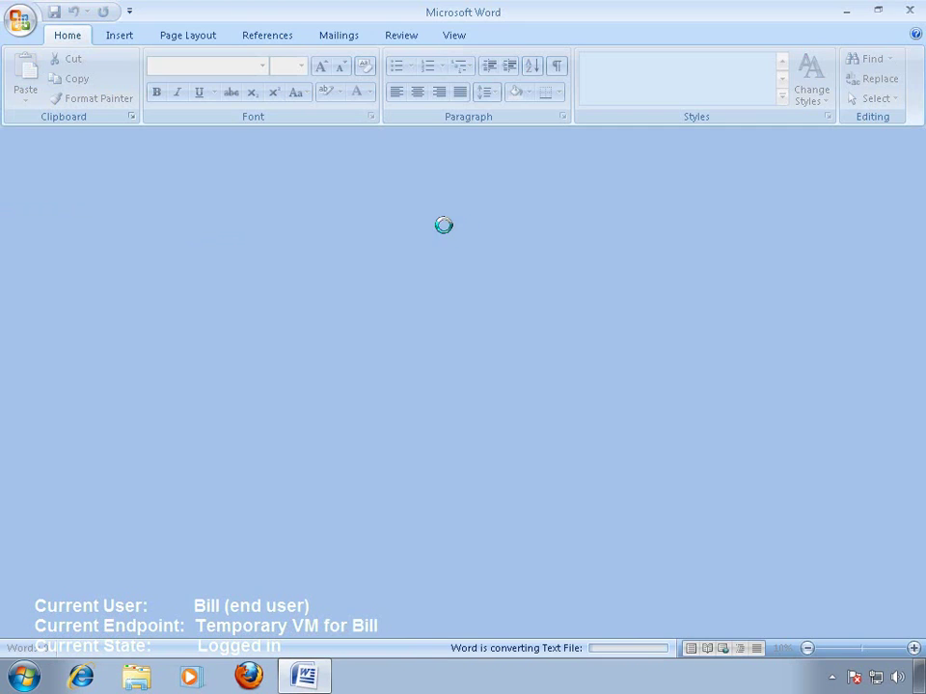
Step: Append 'A few more changes.' on a new line at the end of Text File, save, and close Word
key(ctrl+End)
key(Return)
text(A few m)
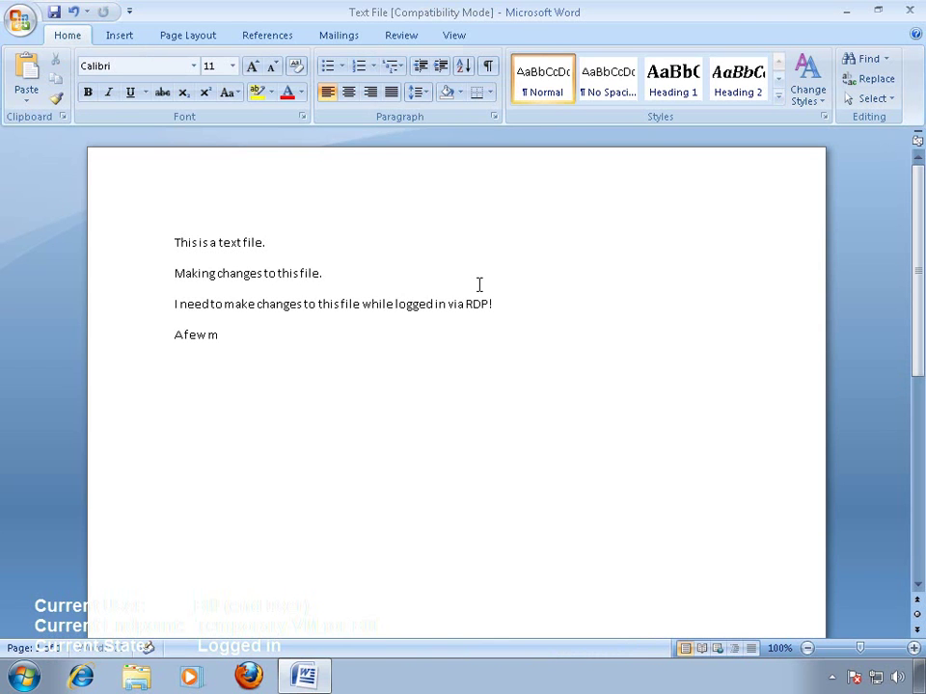
text(ore changes.)
click(54, 12)
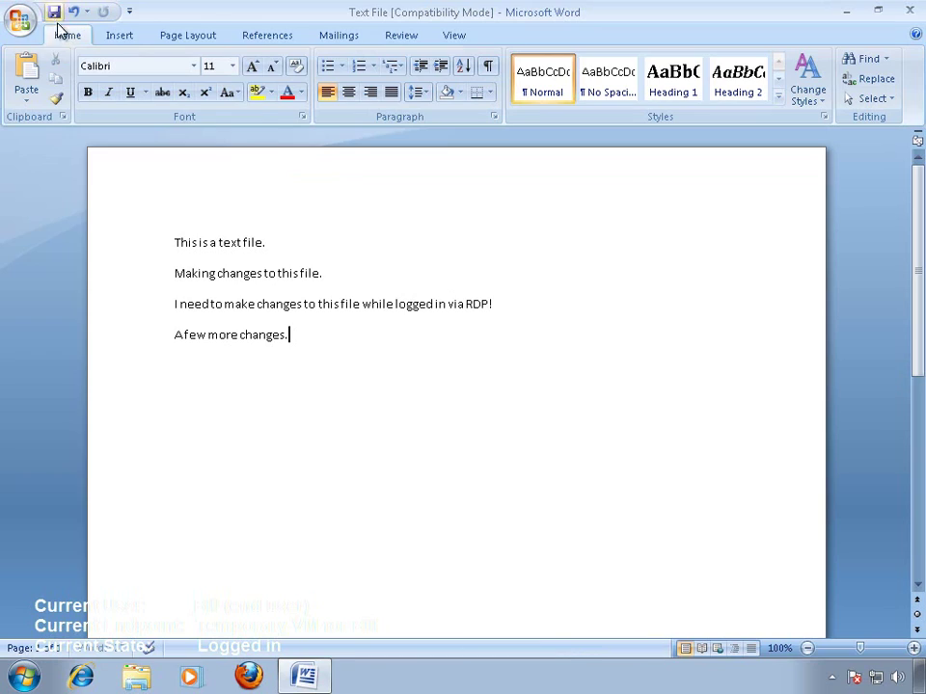
click(908, 14)
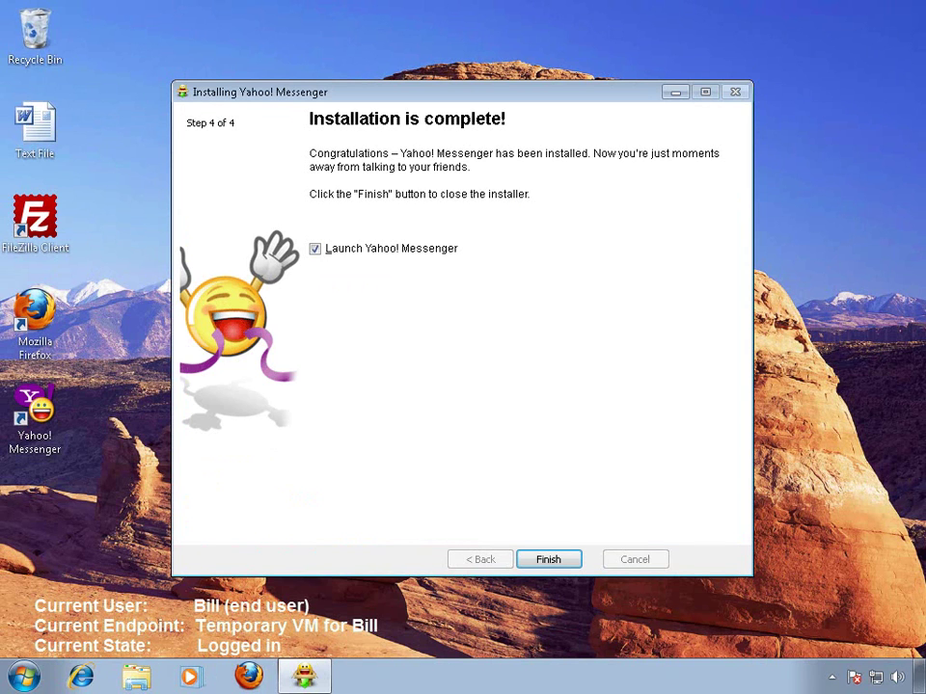
Step: Finish the Yahoo! Messenger installer and close the sign-in window it launches
click(548, 559)
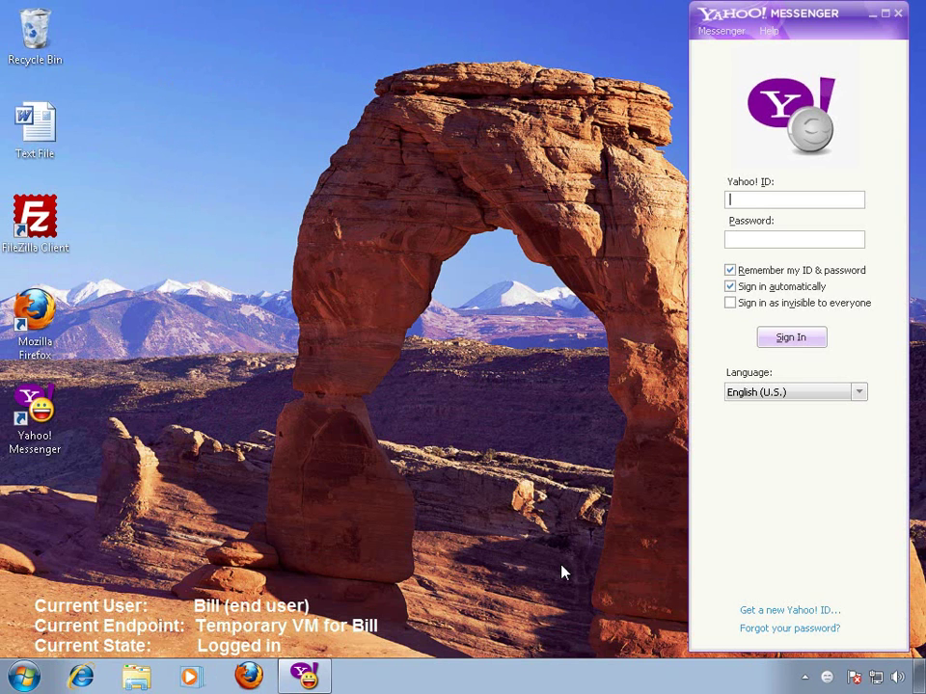
click(898, 15)
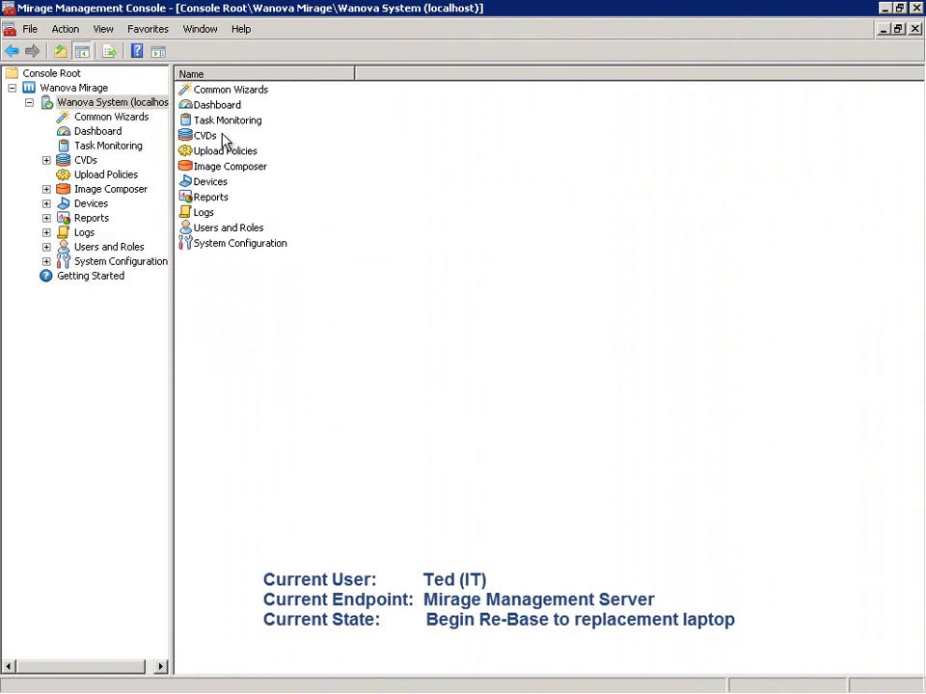
Step: Show the Common Wizards page and scroll it right to reveal the Re-Base card
click(136, 120)
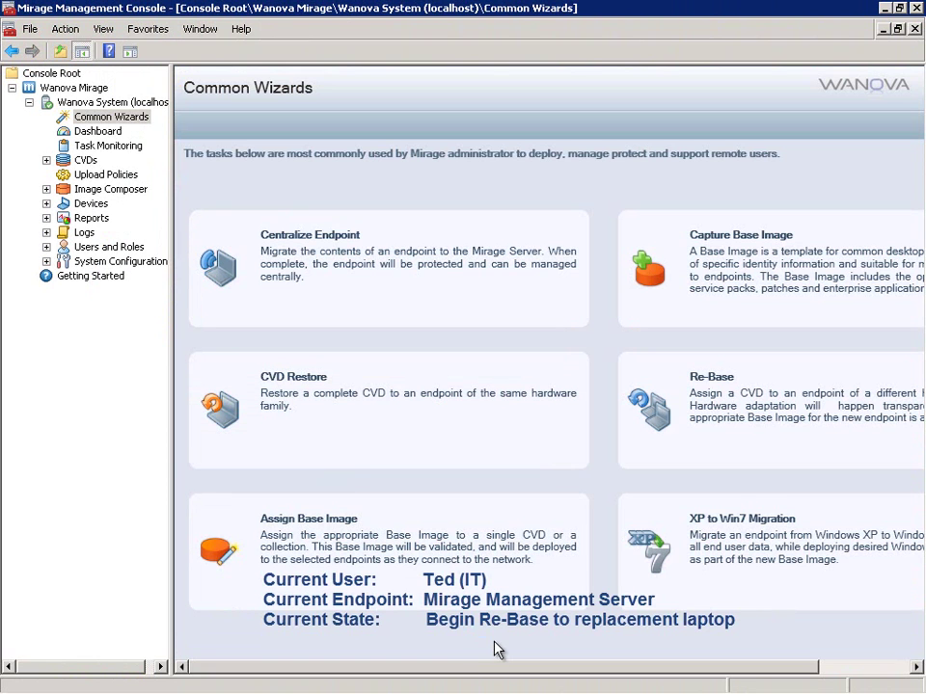
drag(495, 666, 678, 680)
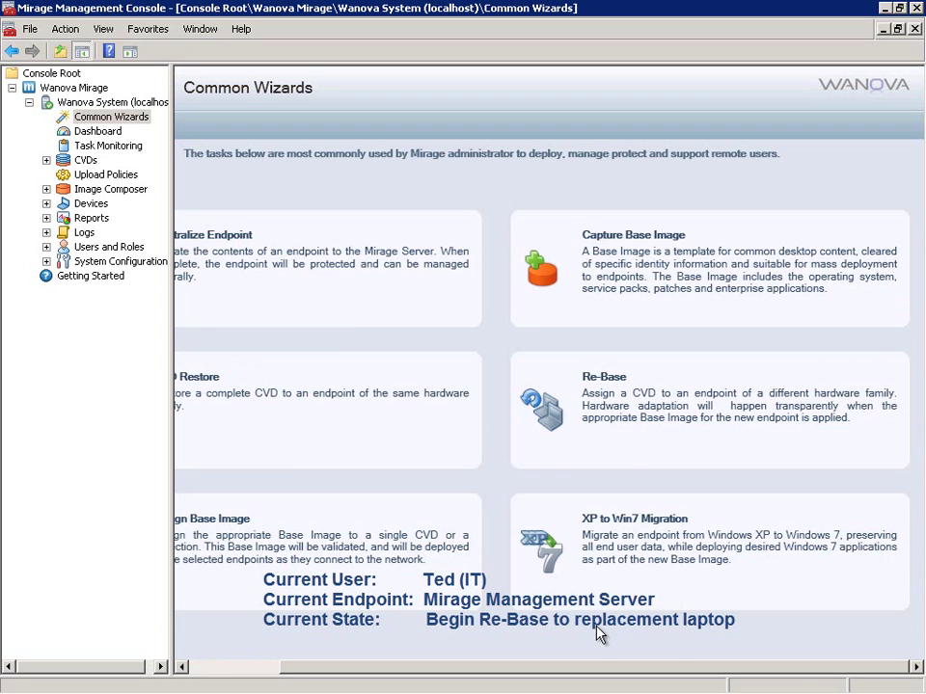
Step: Start the Re-Base wizard for the new Dell Latitude E6400 laptop, targeting DEVICE1's CVD
click(639, 441)
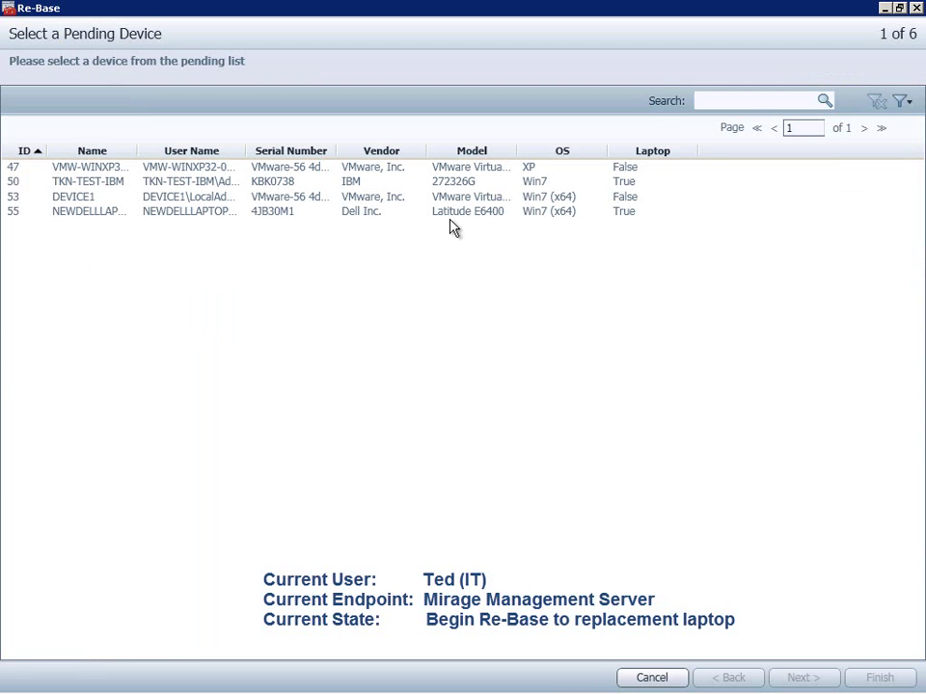
click(205, 213)
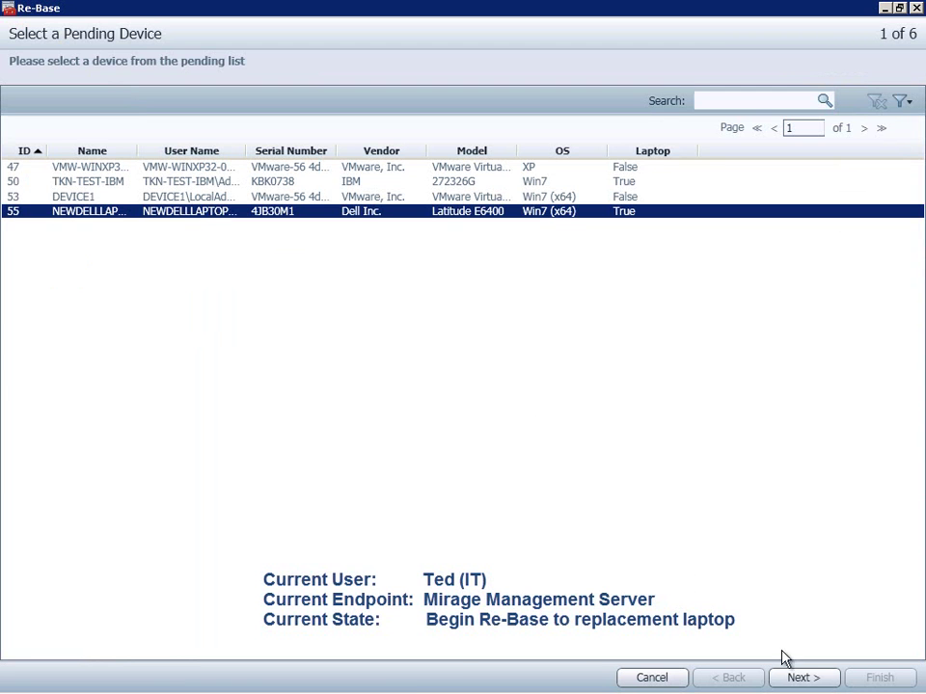
click(800, 678)
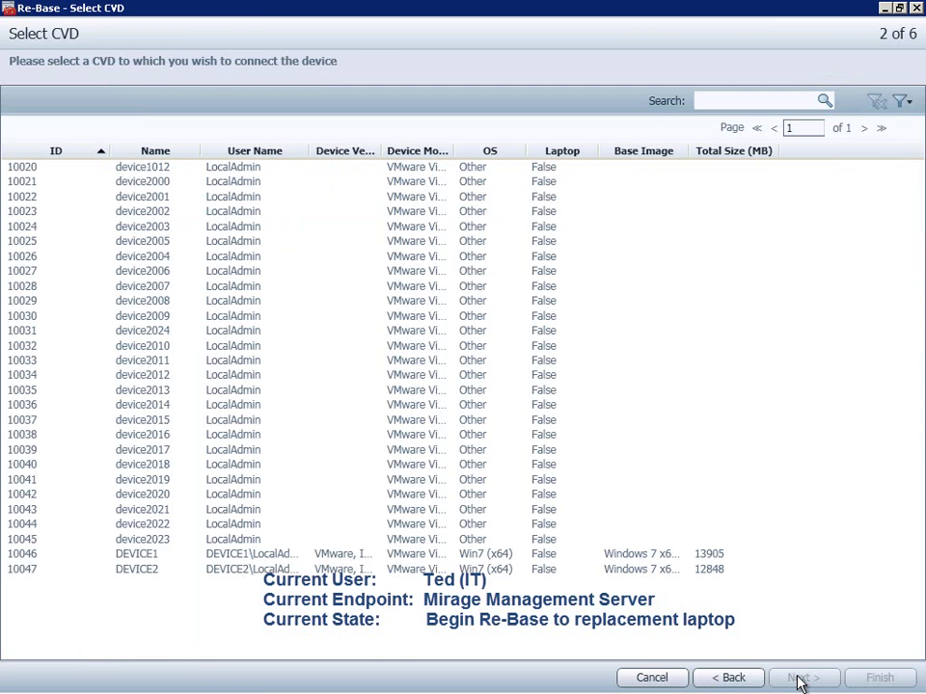
click(751, 557)
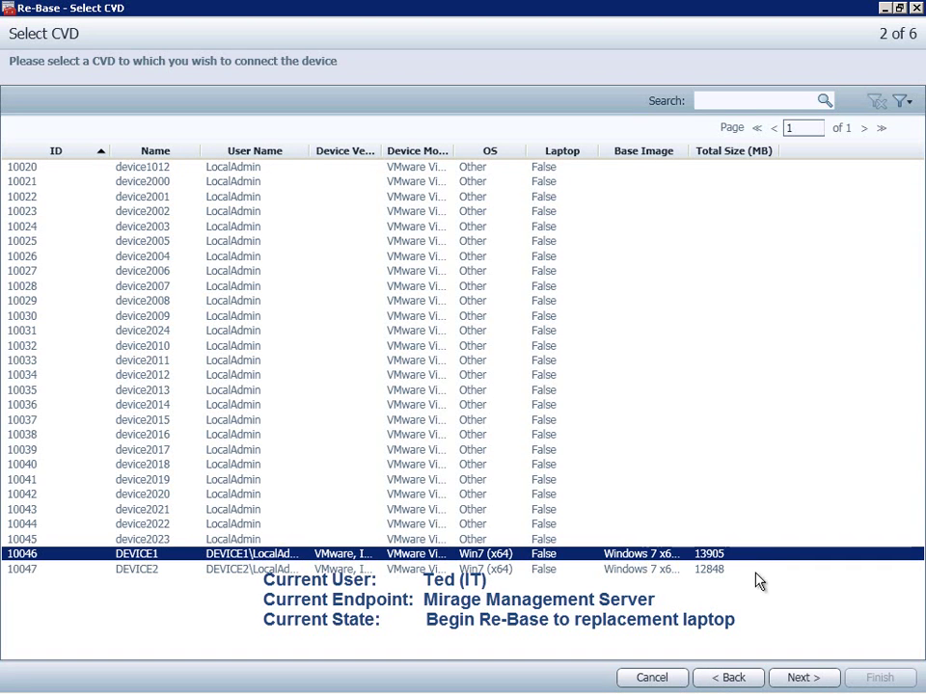
click(796, 679)
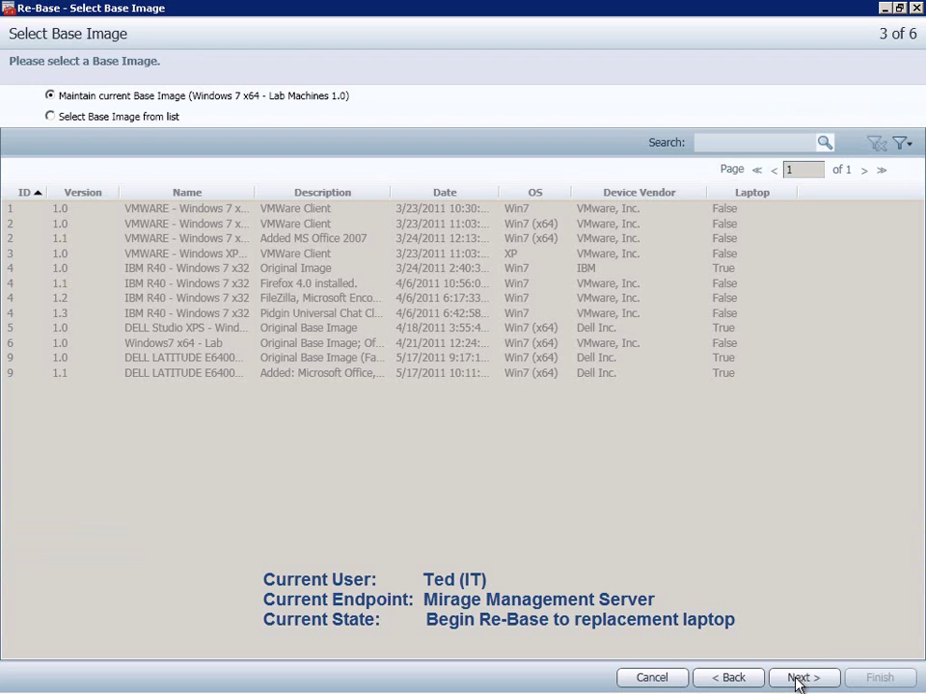
Step: Pick the DELL LATITUDE E6400 1.1 base image from the list and finish the re-base
click(139, 116)
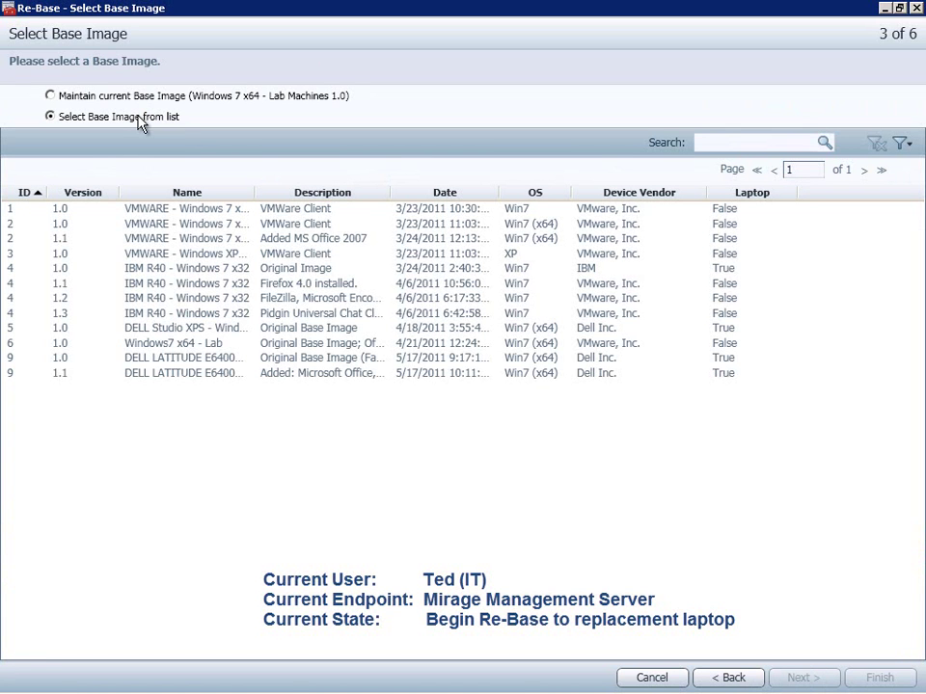
click(405, 377)
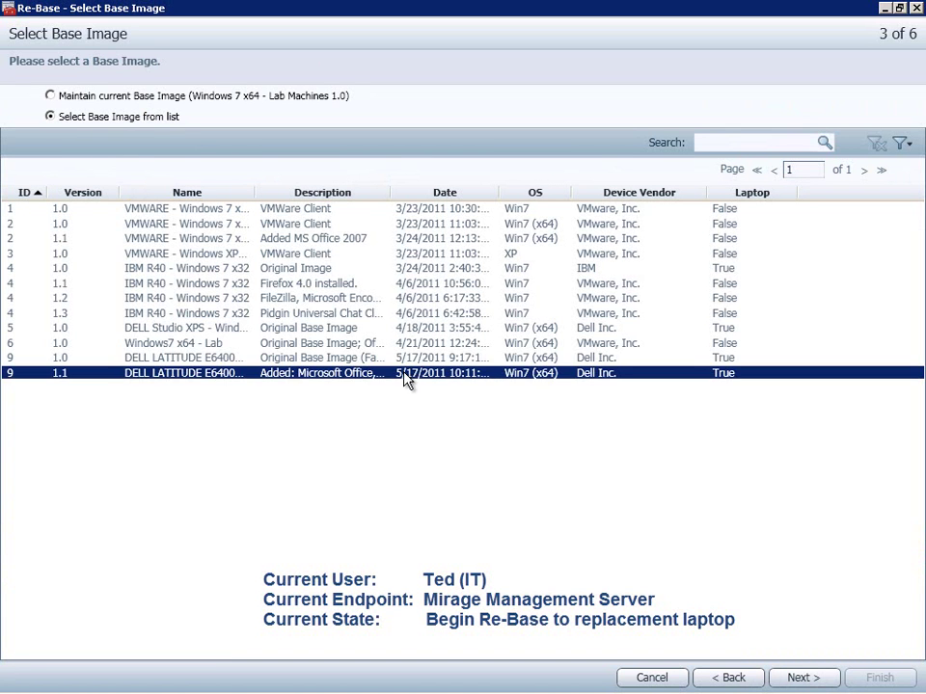
click(818, 680)
click(803, 678)
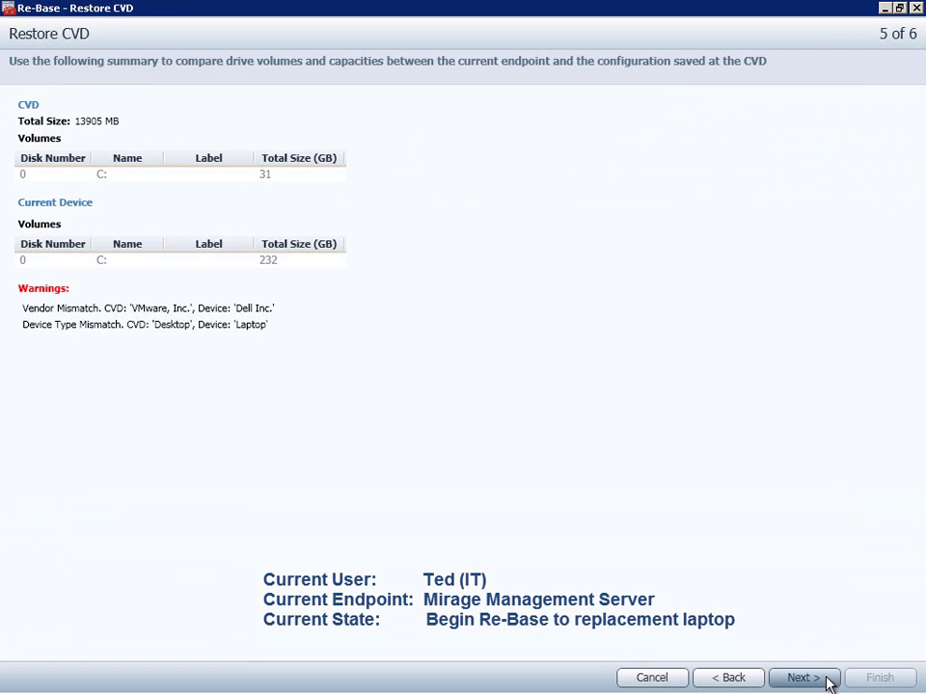
click(829, 680)
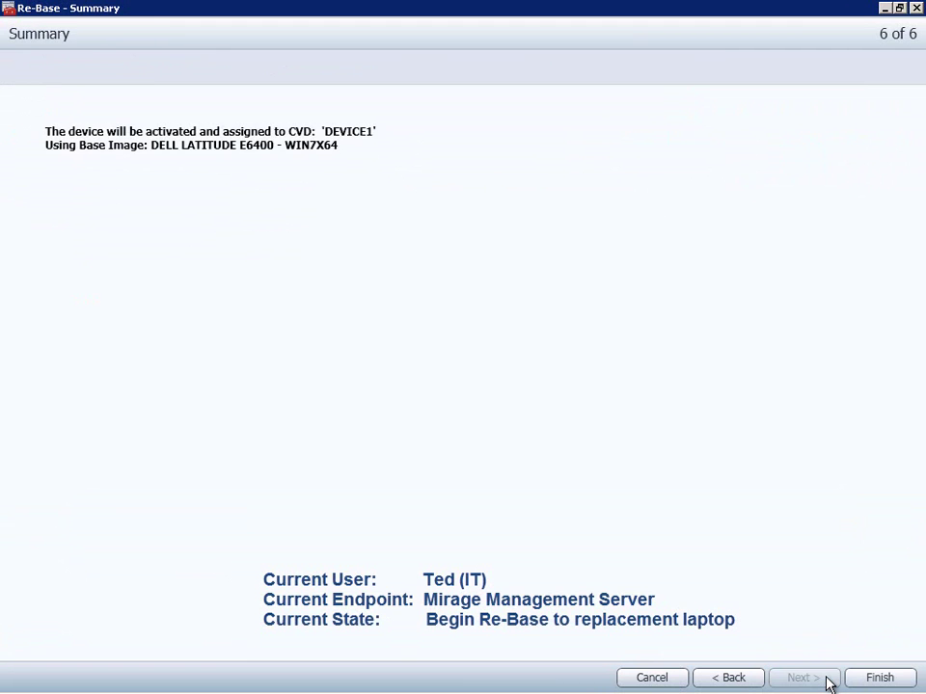
click(906, 681)
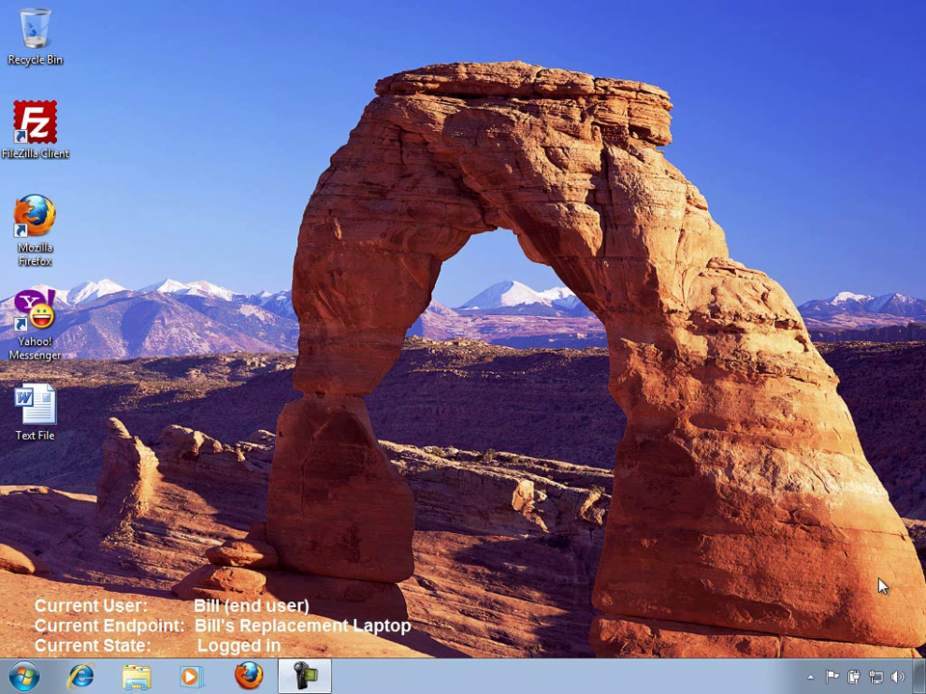
Step: Check the laptop's Mirage status: connected with base image DELL LATITUDE E6400 - WIN7X64 1.1
click(811, 677)
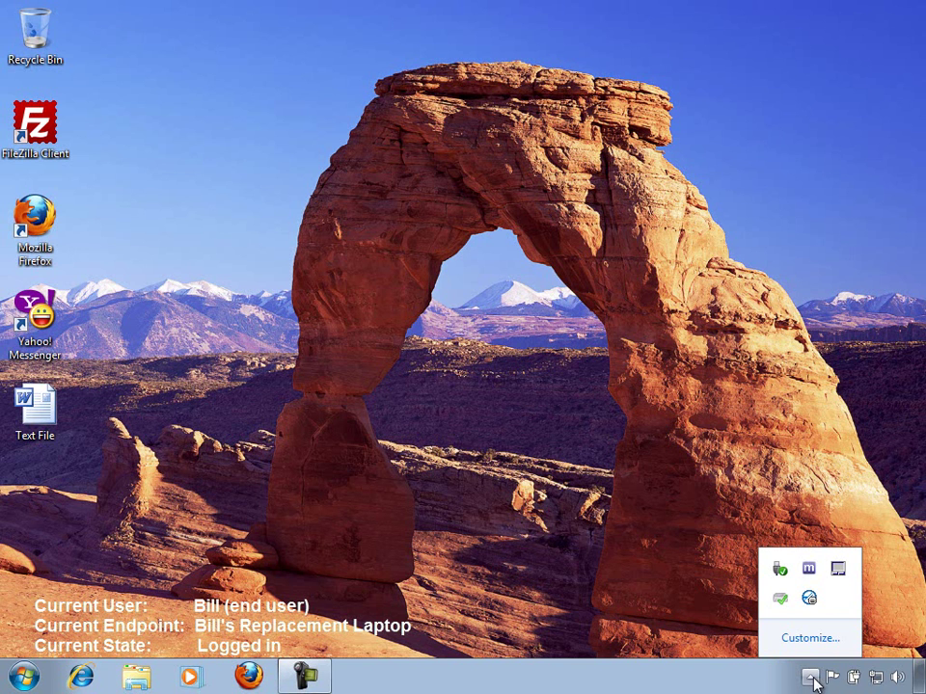
click(808, 572)
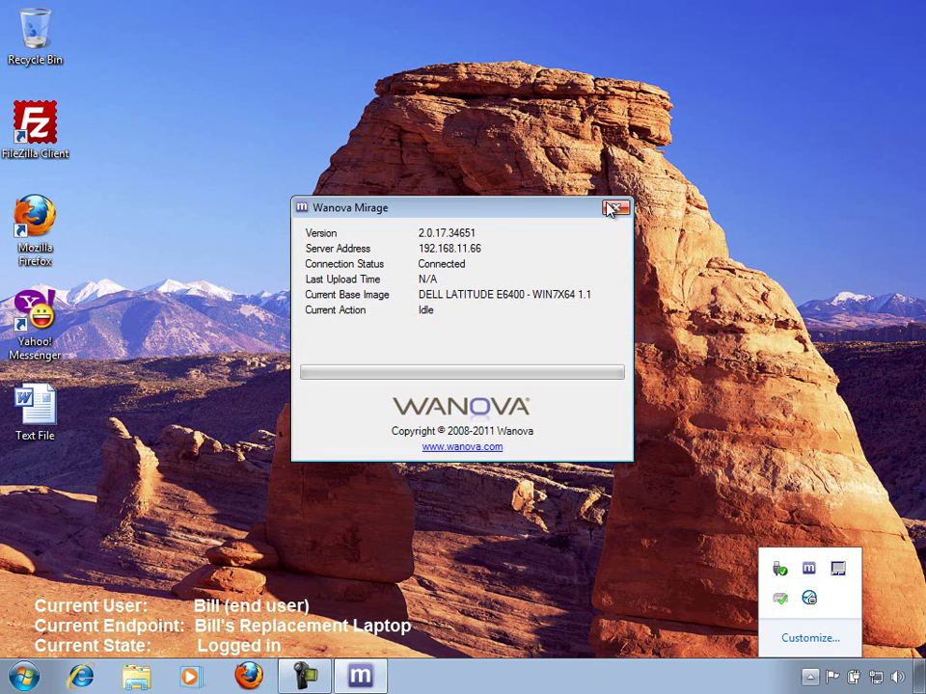
click(490, 212)
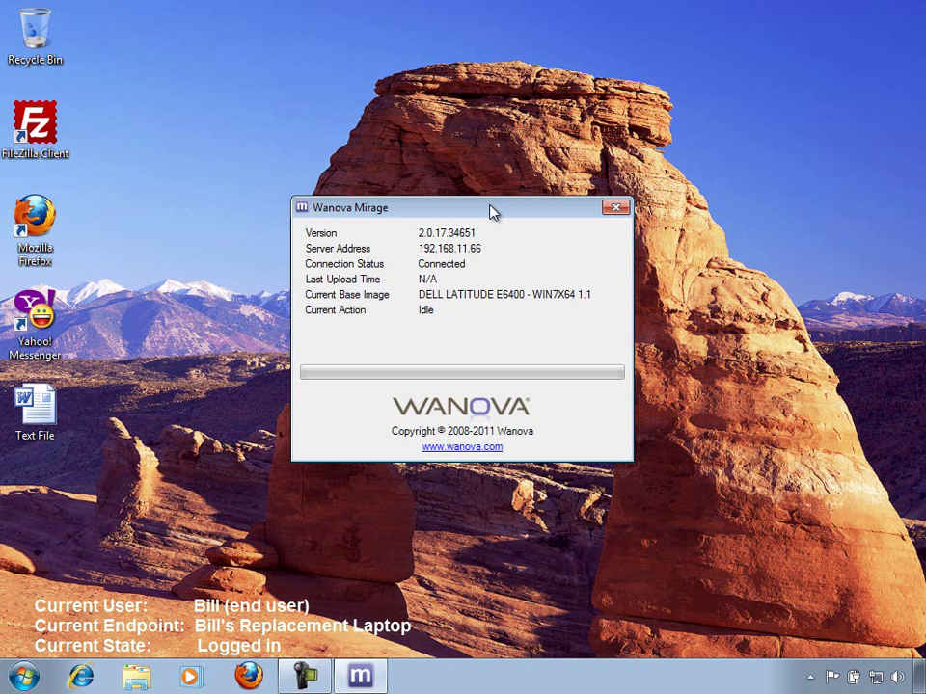
Step: Open the System properties for Computer from the Start menu
click(23, 677)
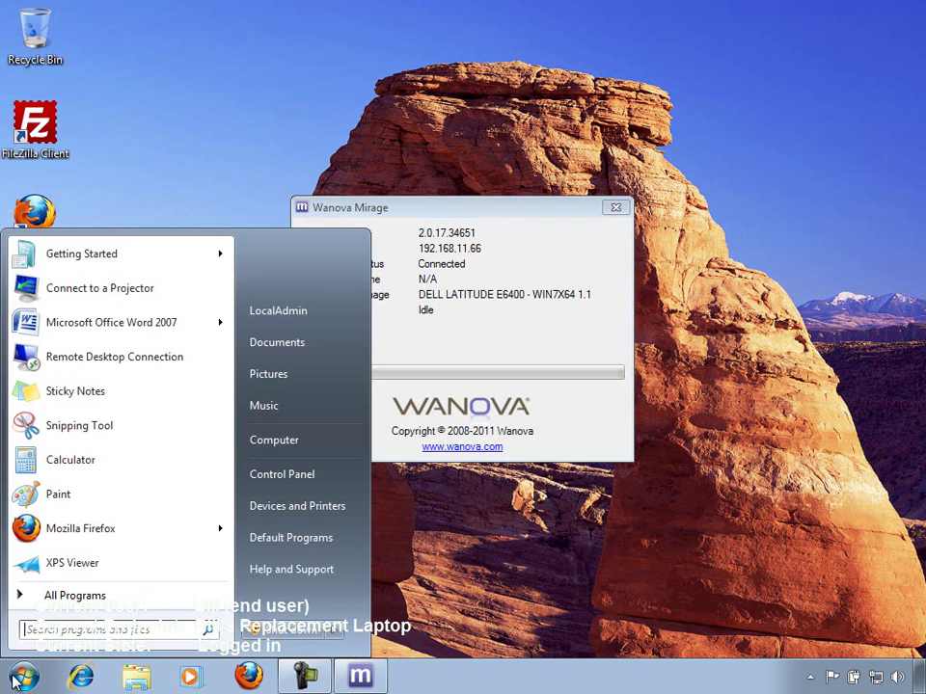
right_click(348, 444)
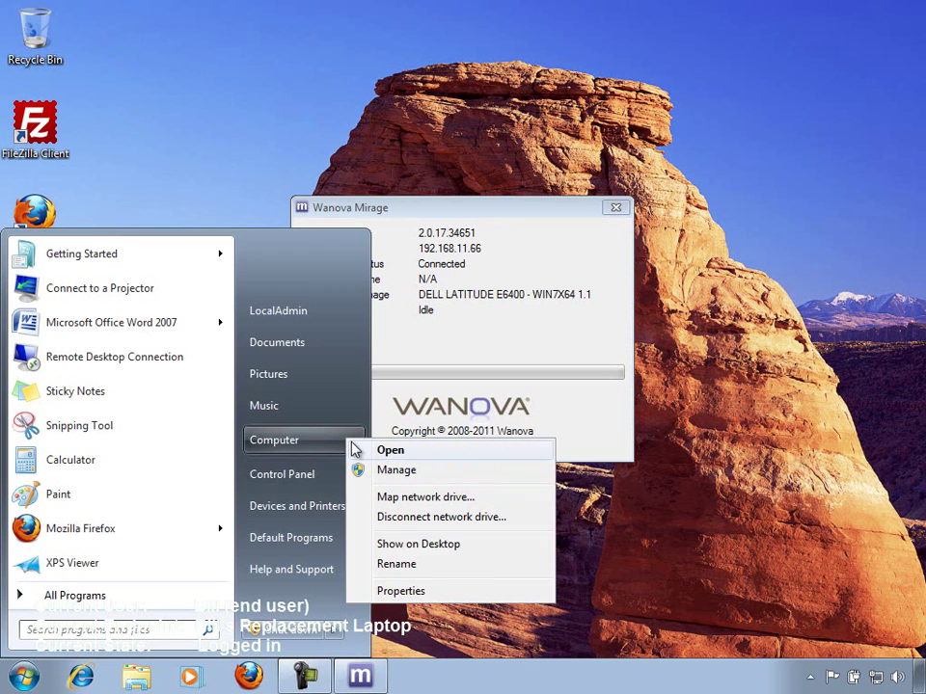
click(400, 591)
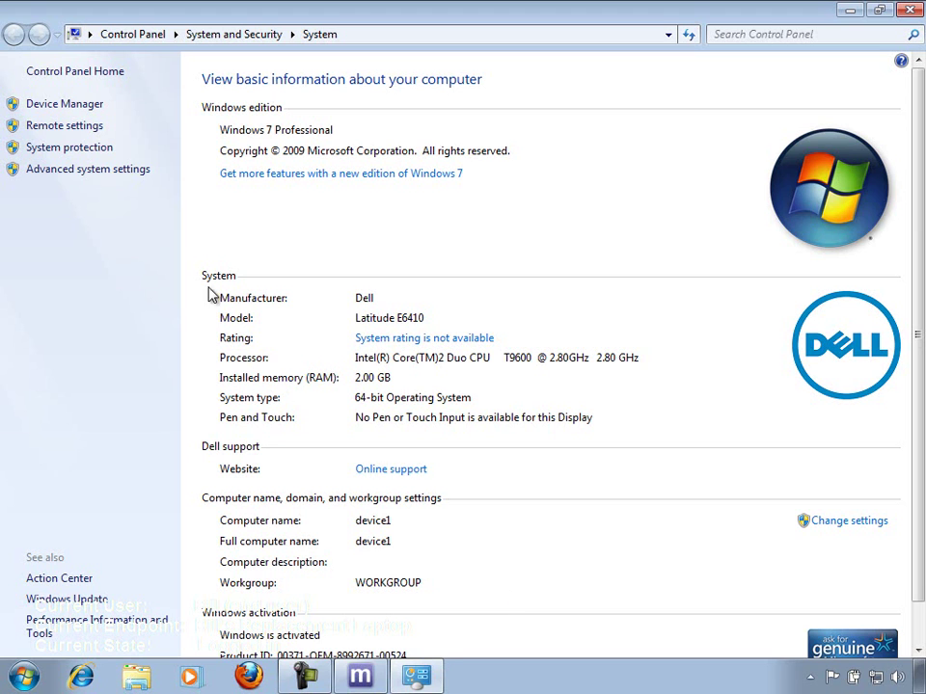
Step: Review the laptop's hardware in Device Manager, then close it and the System window
click(64, 104)
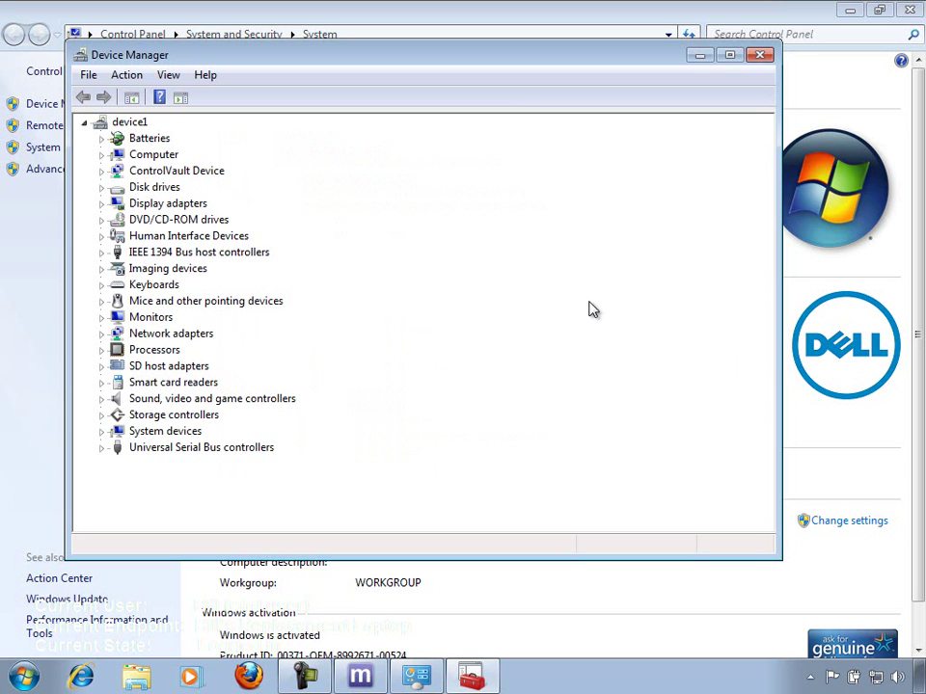
click(761, 55)
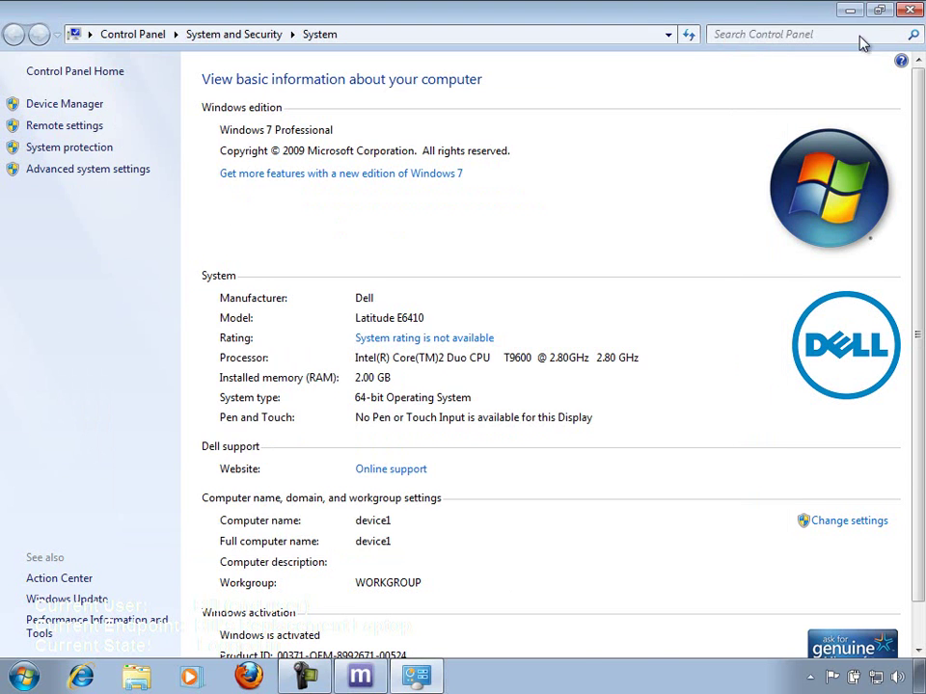
click(916, 11)
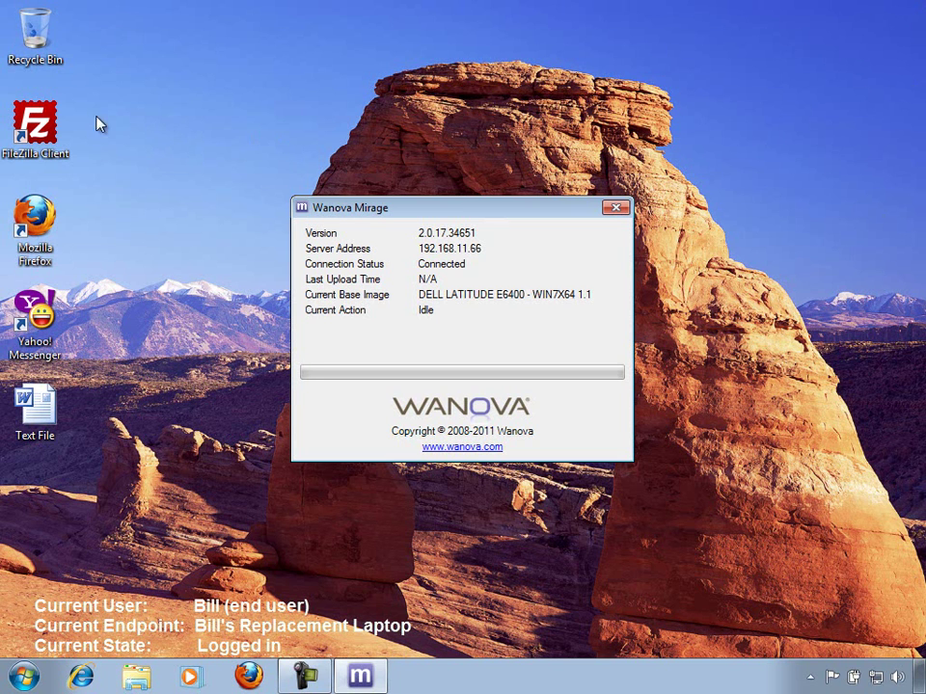
Step: Launch FileZilla and Firefox on Google side by side, then start Yahoo! Messenger and open Text File in Word
click(48, 113)
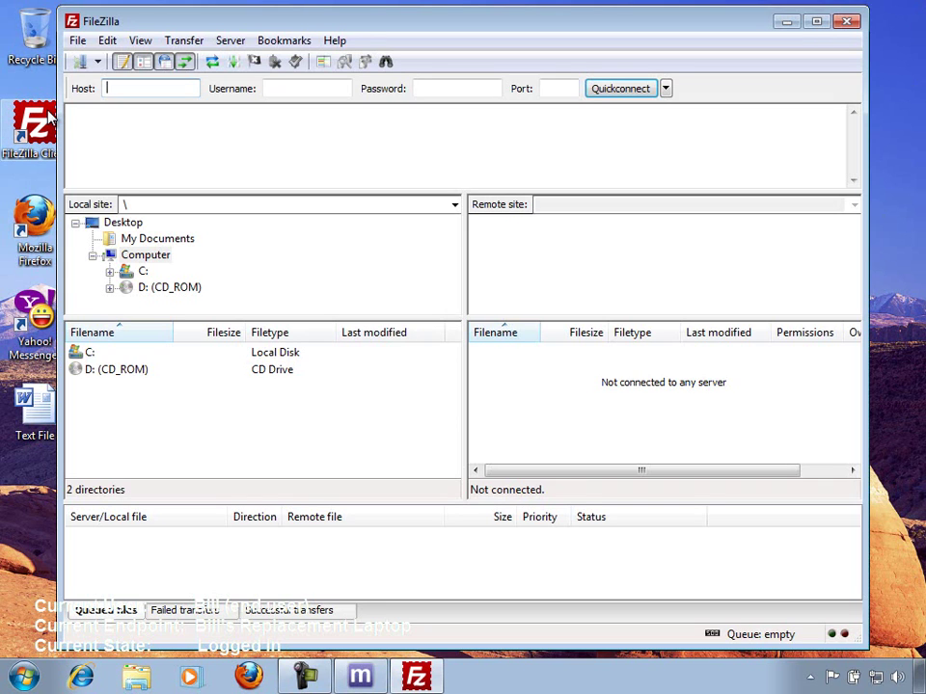
double_click(46, 220)
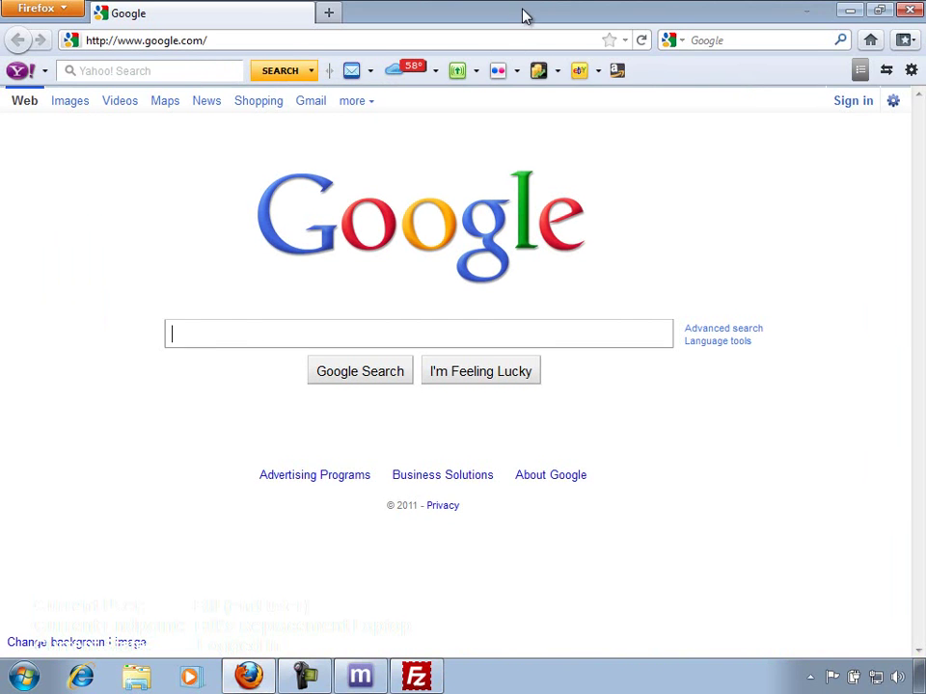
double_click(521, 8)
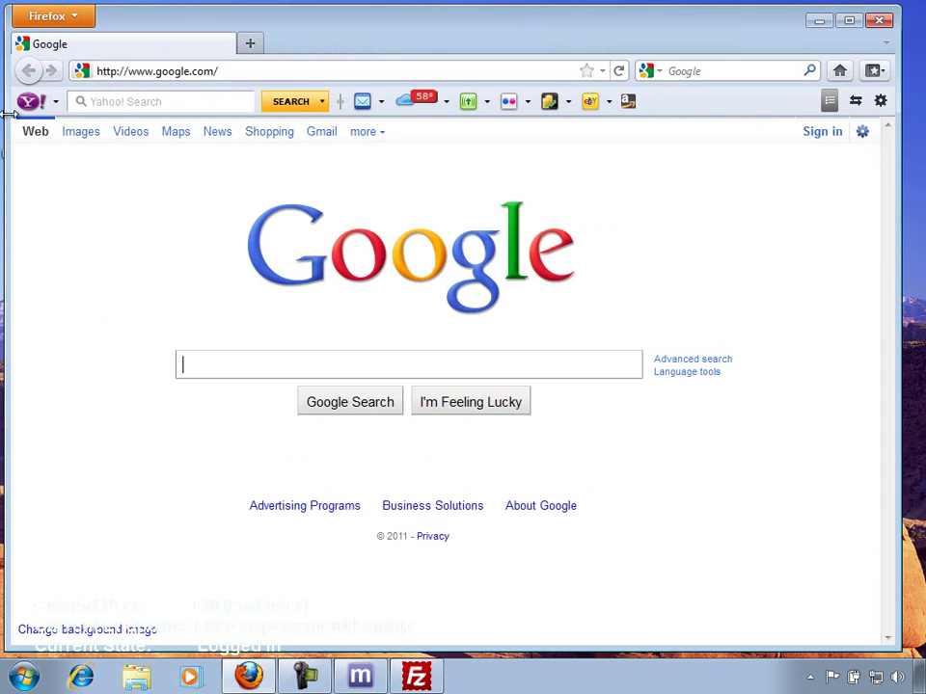
drag(2, 125, 123, 126)
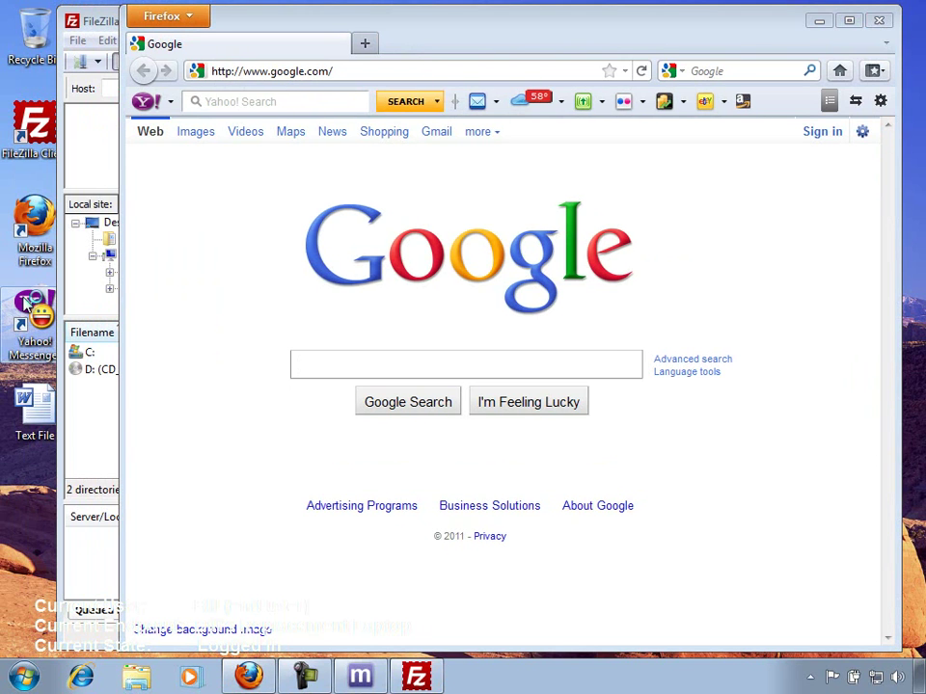
double_click(26, 305)
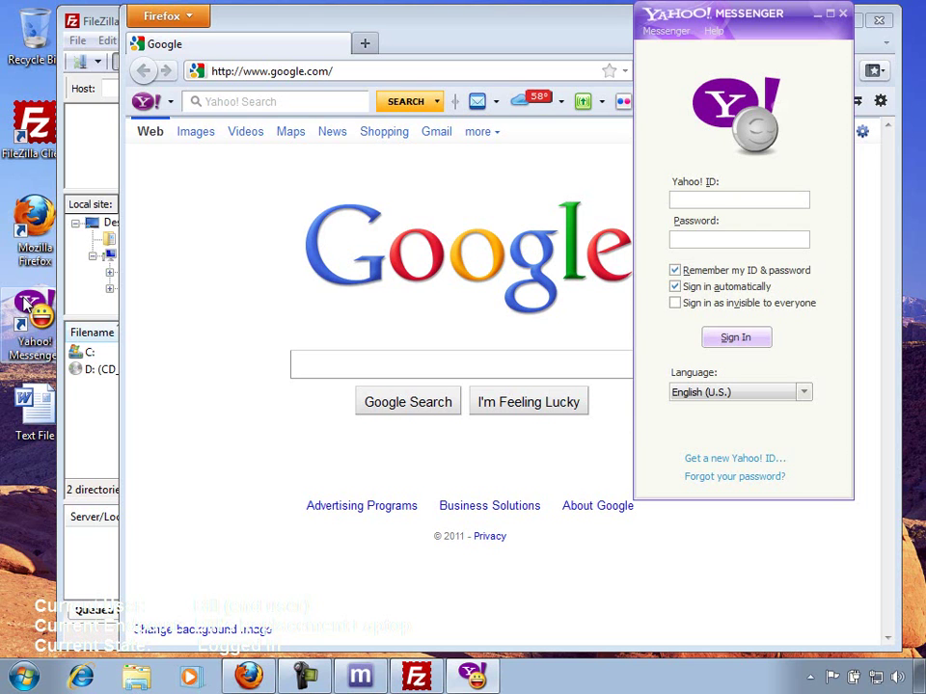
double_click(26, 405)
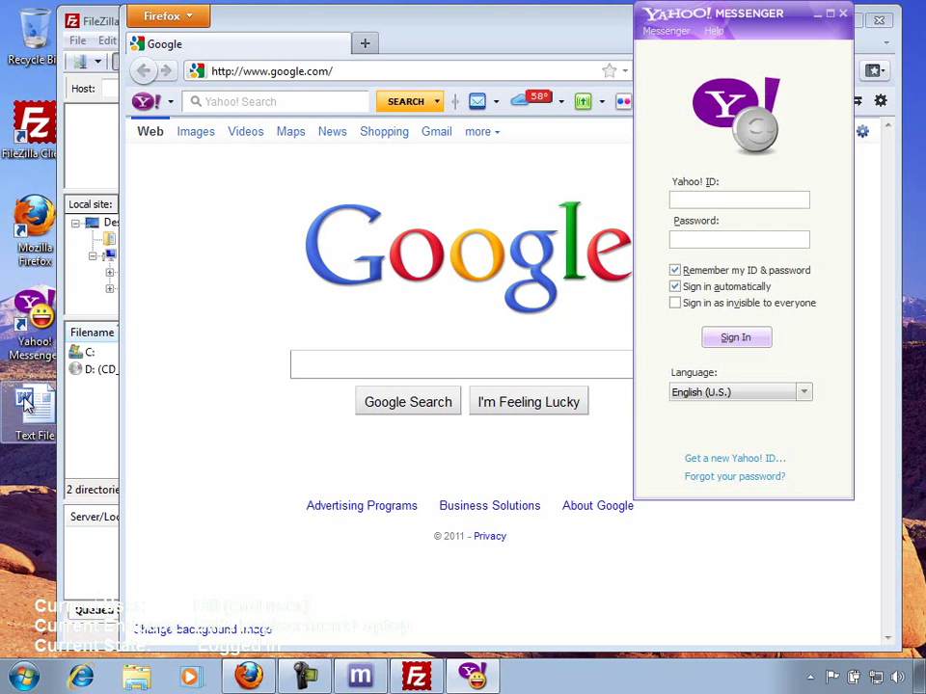